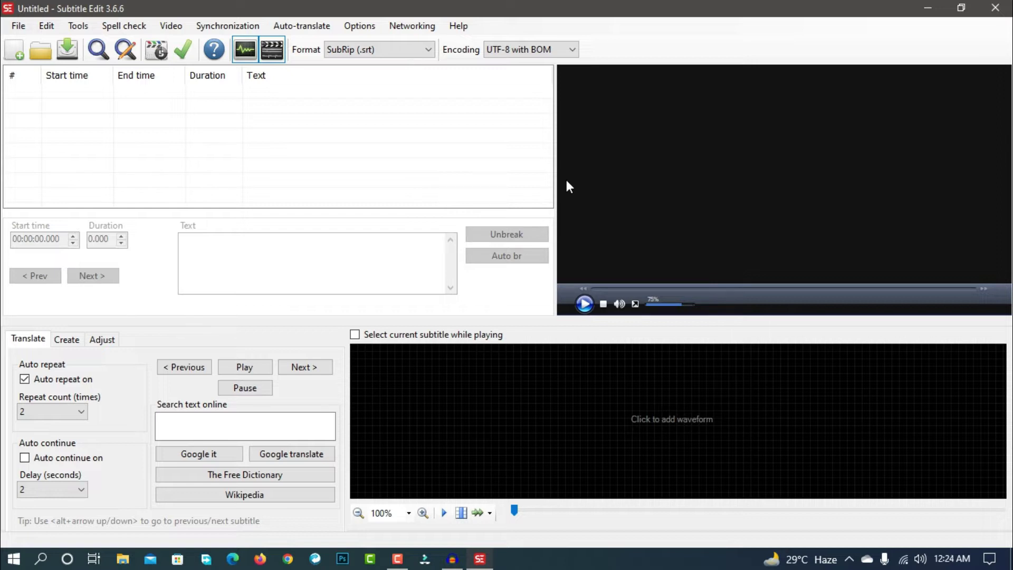
Step: Set the video engine to MPC-HC in the program's video player settings
{"action": "left_click", "coordinate": [357, 29]}
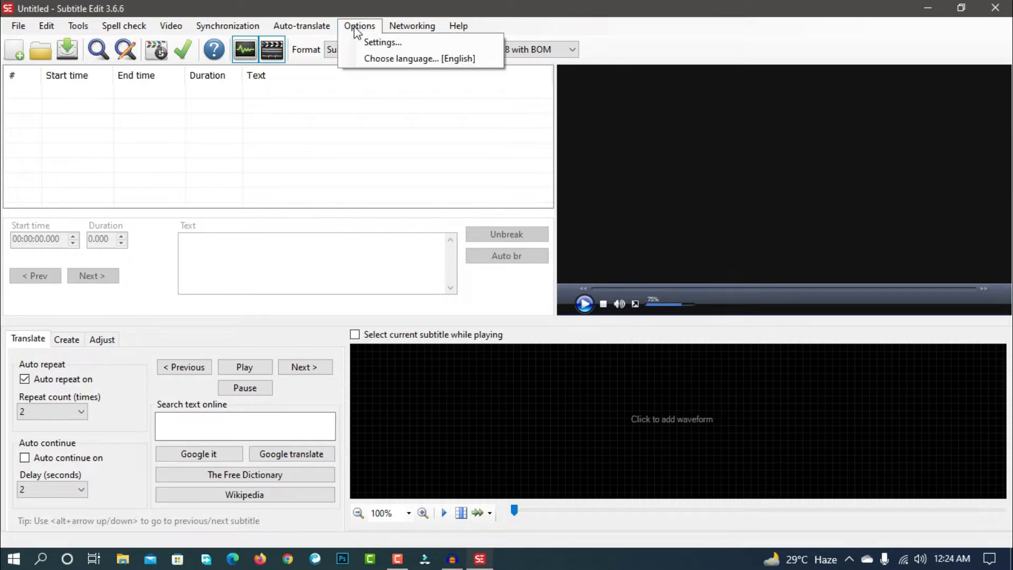
{"action": "left_click", "coordinate": [381, 45]}
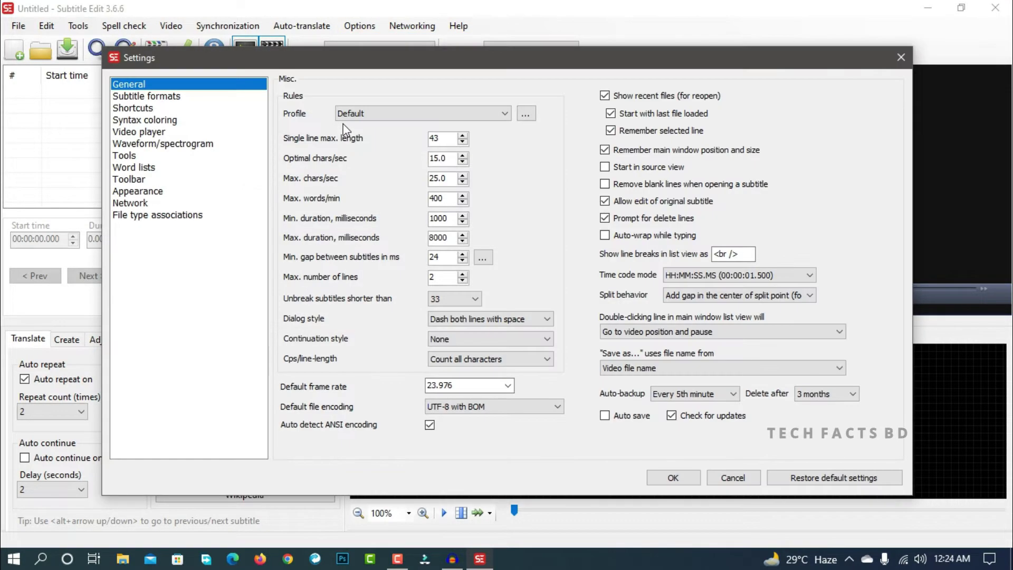
{"action": "left_click_drag", "start_coordinate": [419, 55], "coordinate": [437, 36]}
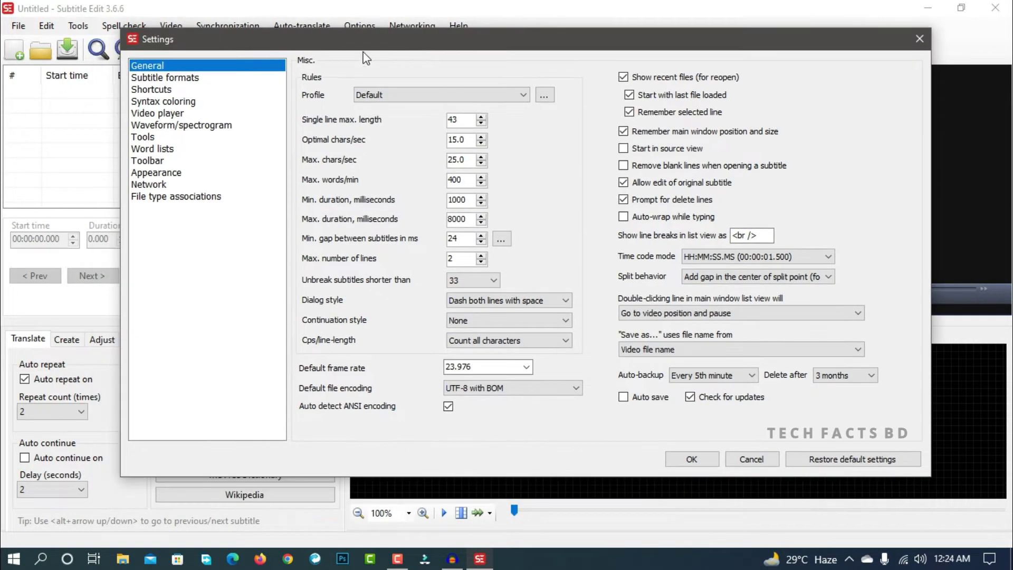
{"action": "left_click", "coordinate": [154, 114]}
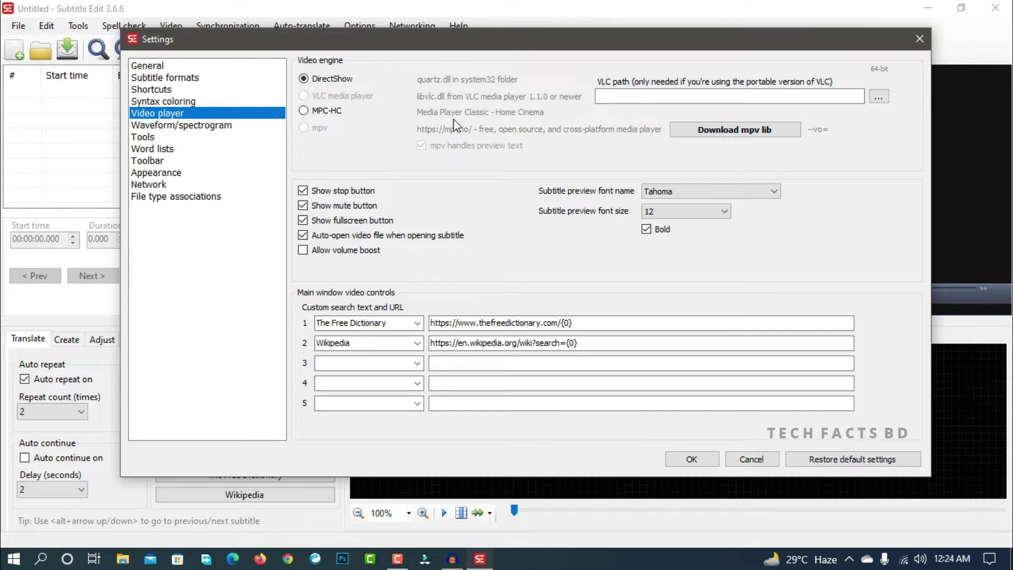
{"action": "left_click", "coordinate": [304, 111]}
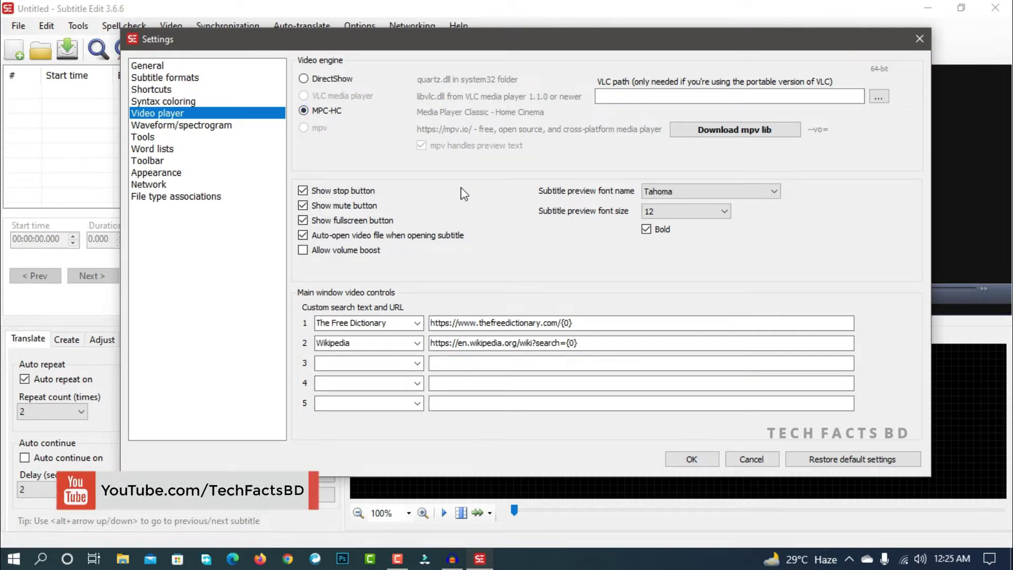
Step: Download FFmpeg for waveform extraction, check the appearance settings, and apply the settings
{"action": "left_click", "coordinate": [160, 131]}
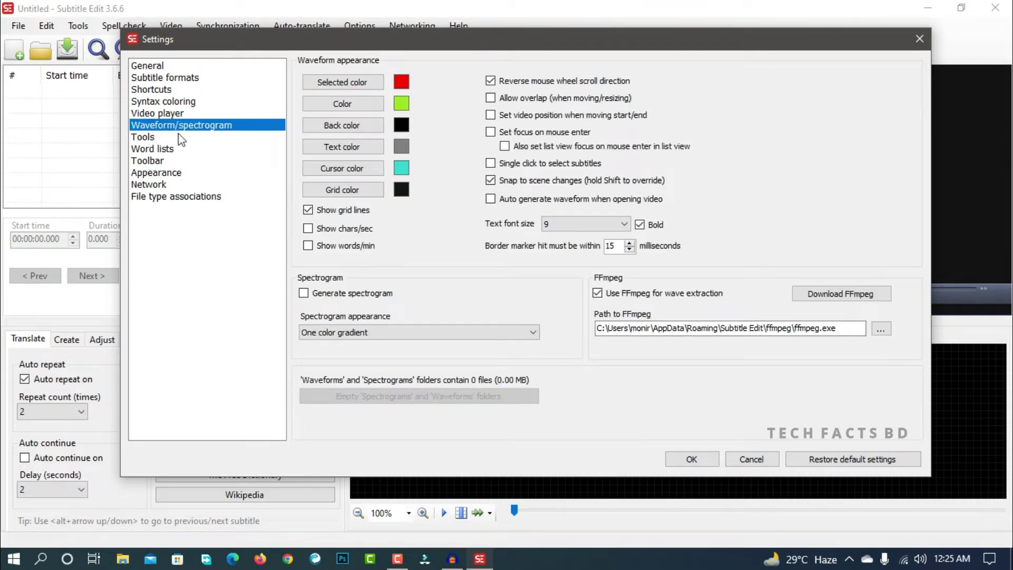
{"action": "left_click", "coordinate": [828, 295]}
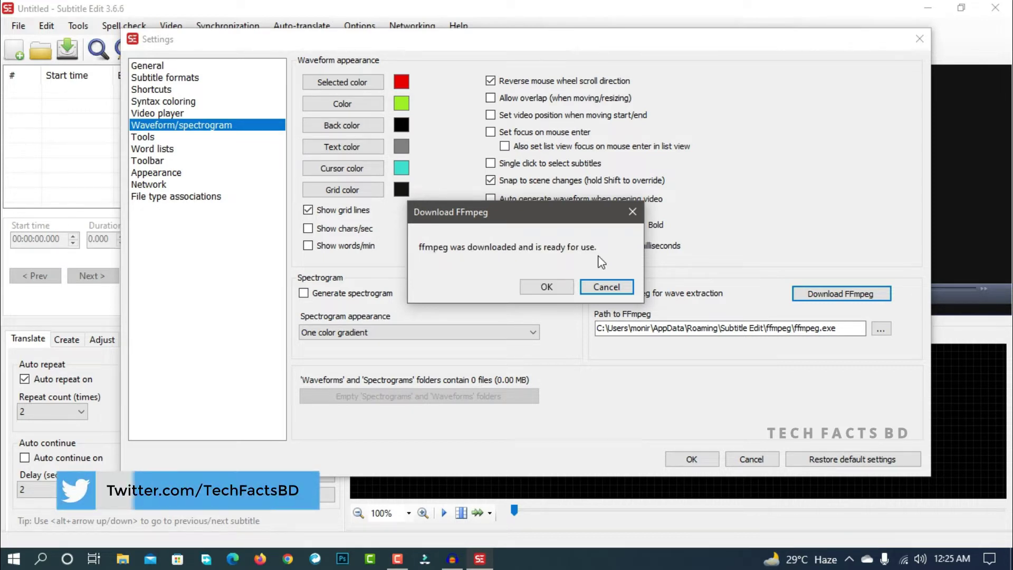
{"action": "left_click", "coordinate": [546, 288]}
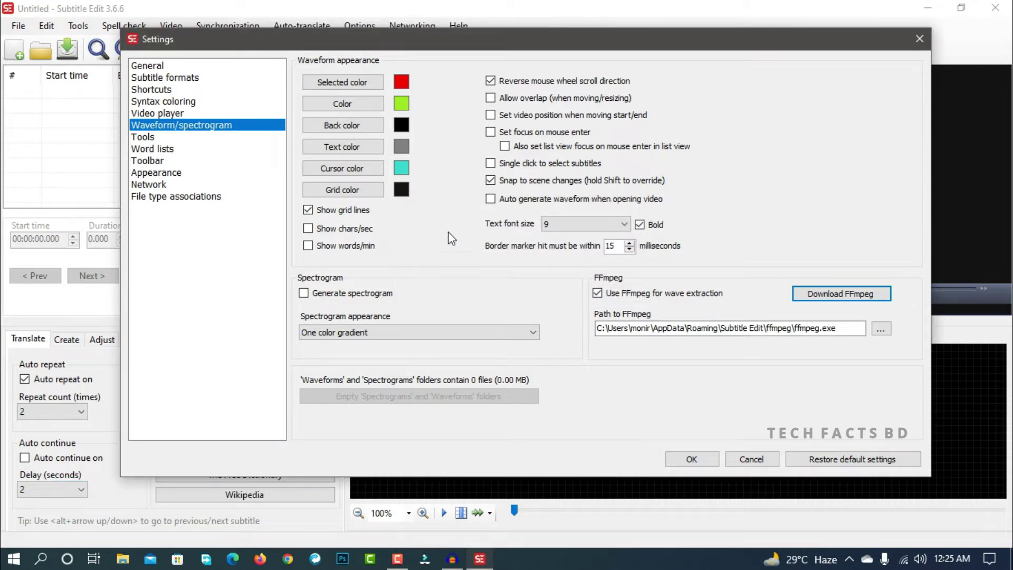
{"action": "left_click", "coordinate": [167, 174]}
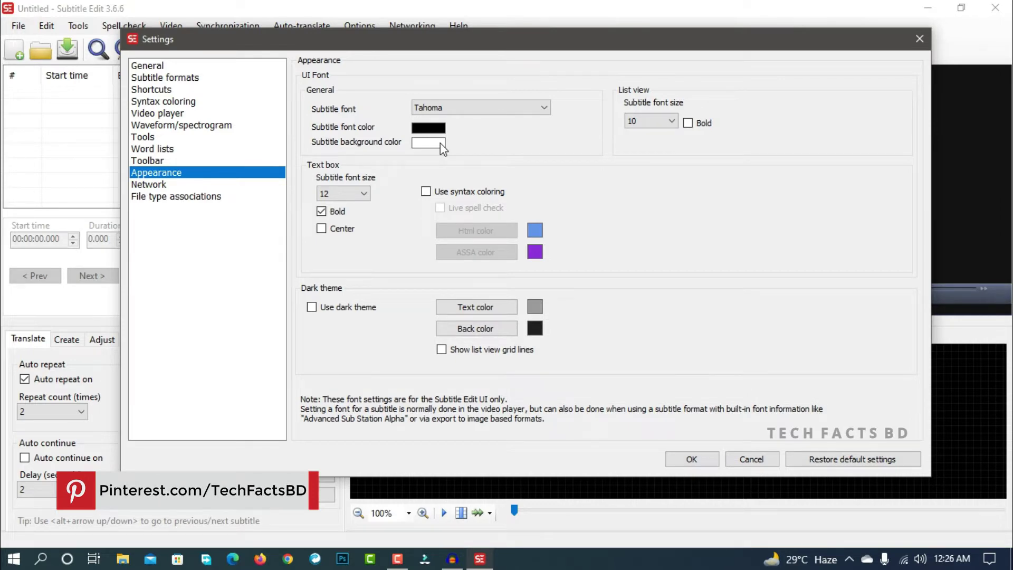
{"action": "left_click", "coordinate": [691, 459]}
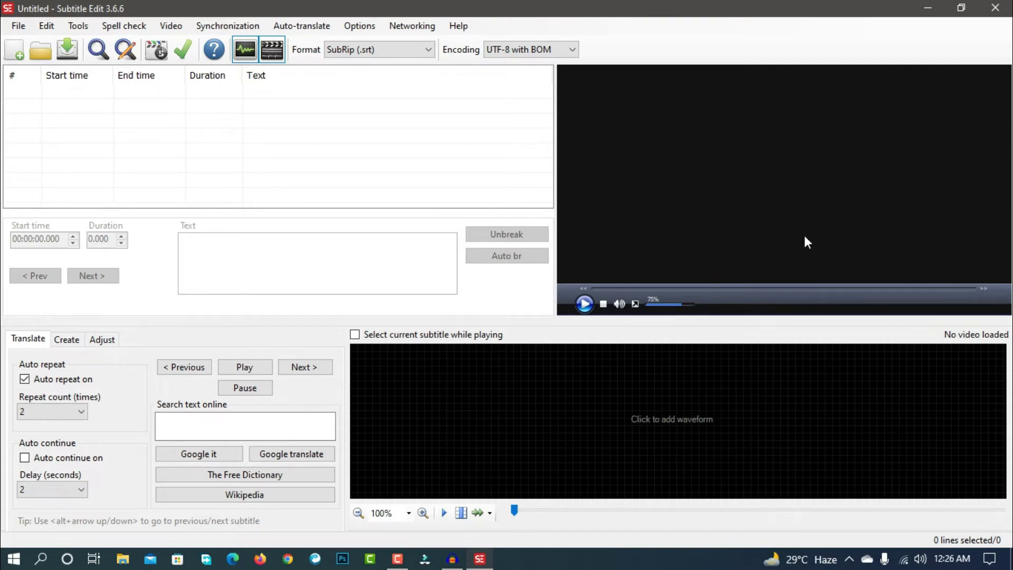
Step: Load the video FPS Drop Fix Windows 10.mp4 from the Desktop and generate its audio waveform
{"action": "left_click", "coordinate": [744, 167]}
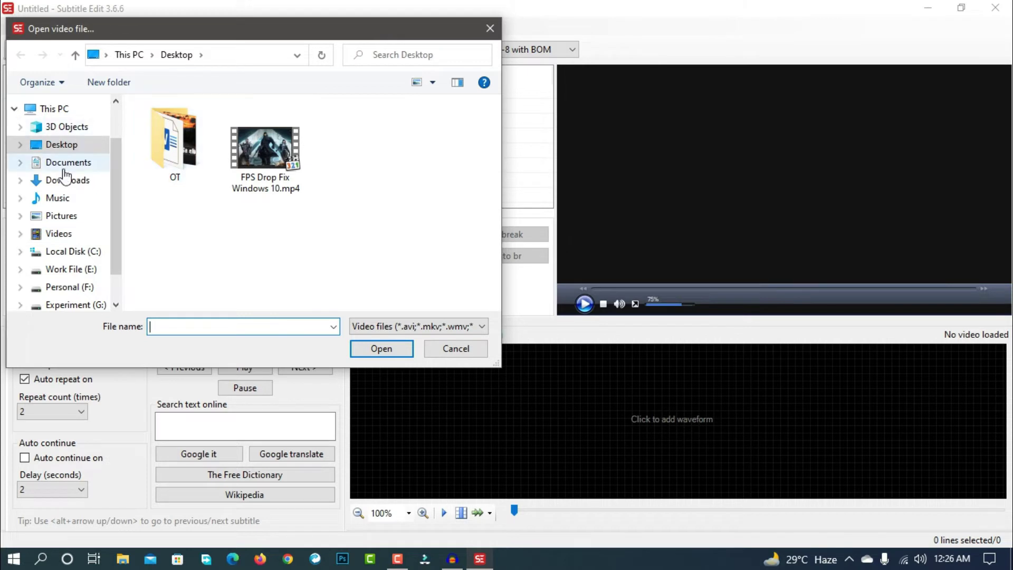
{"action": "left_click", "coordinate": [264, 155]}
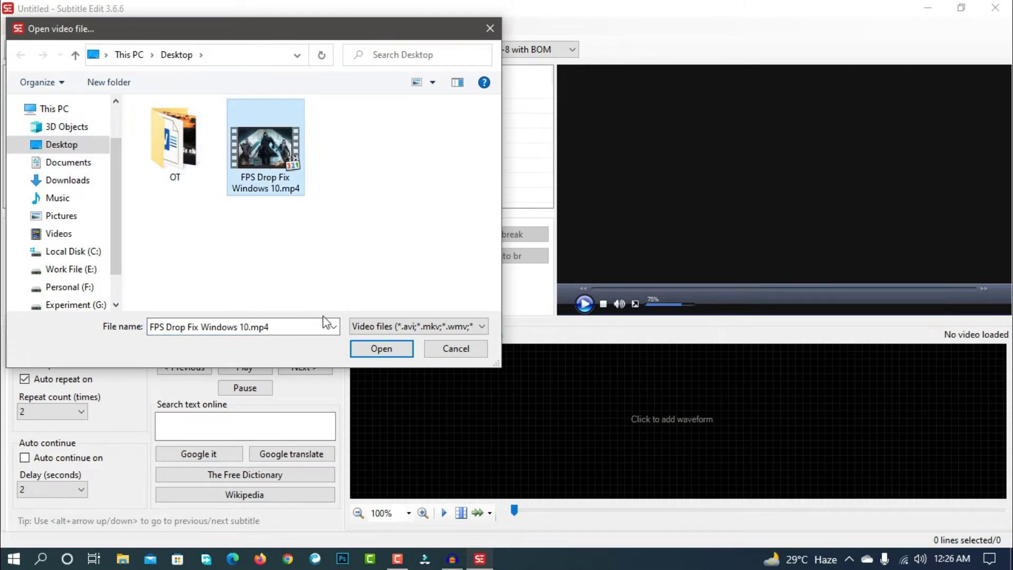
{"action": "left_click", "coordinate": [382, 351]}
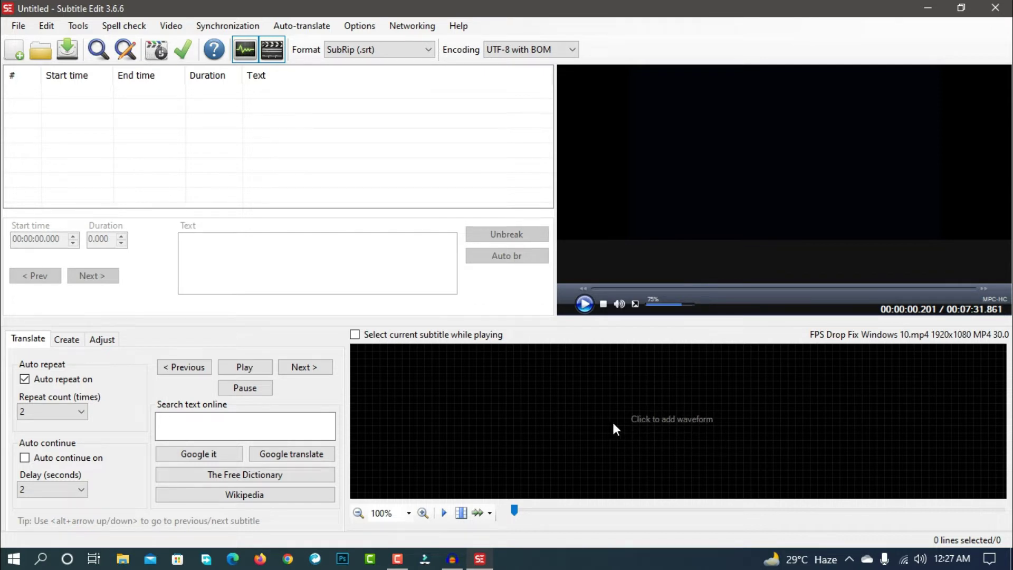
{"action": "left_click", "coordinate": [653, 419]}
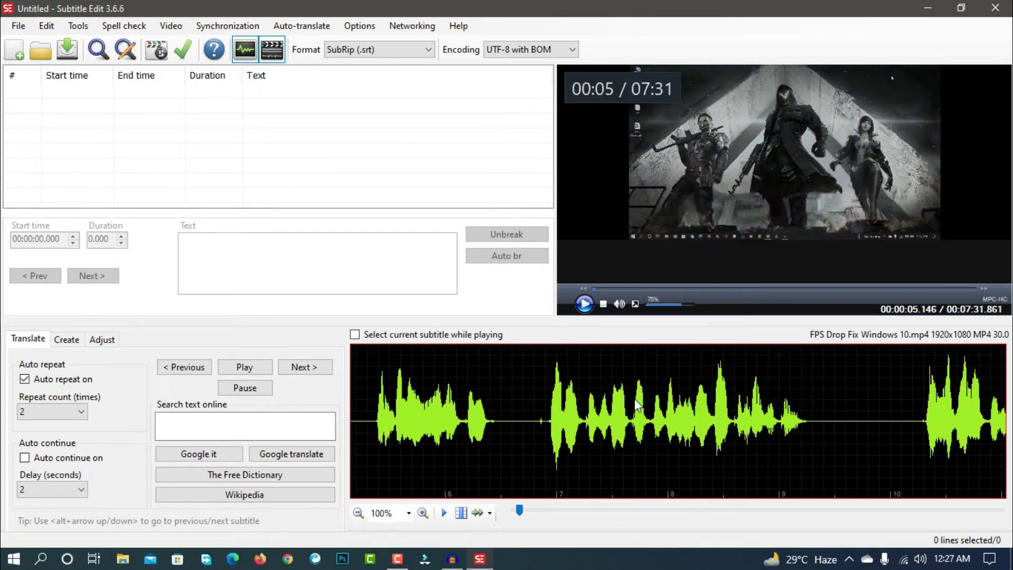
Step: Add a subtitle line about 4.2 seconds long over the first stretch of speech, starting at about 5.2 seconds
{"action": "scroll", "coordinate": [632, 398], "scroll_direction": "down", "scroll_amount": 2}
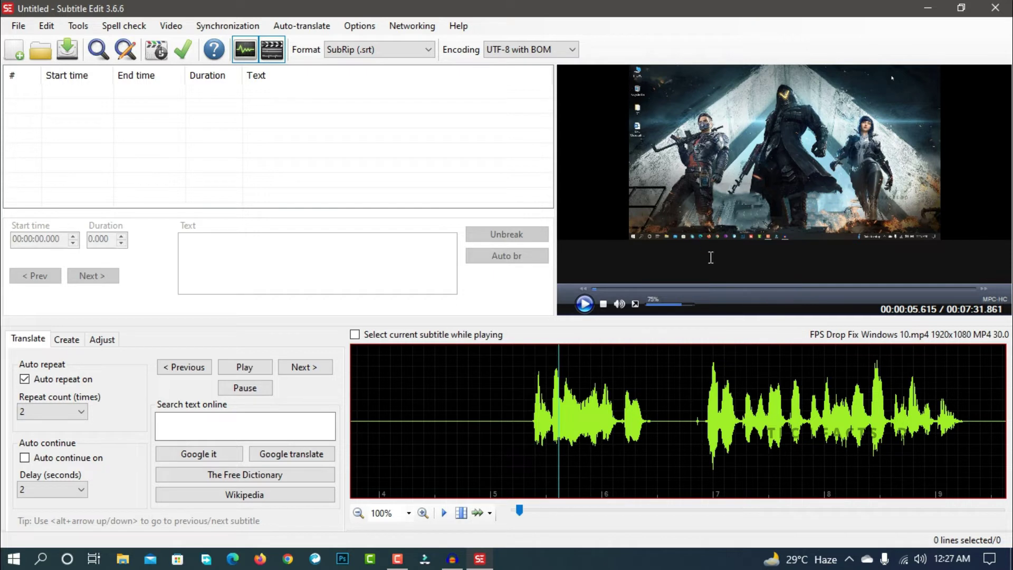
{"action": "scroll", "coordinate": [648, 385], "scroll_direction": "down", "scroll_amount": 2}
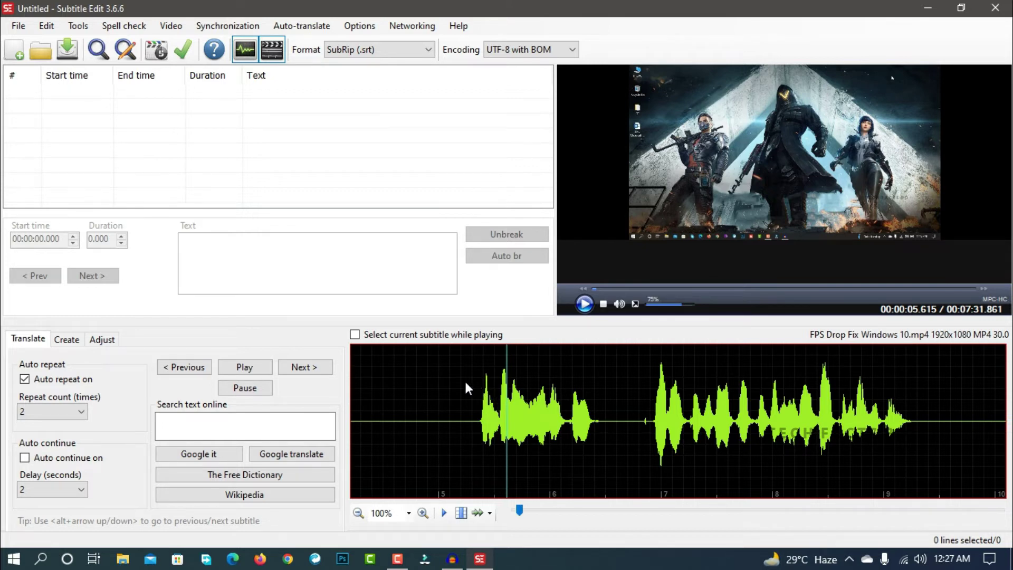
{"action": "left_click_drag", "start_coordinate": [463, 379], "coordinate": [928, 391]}
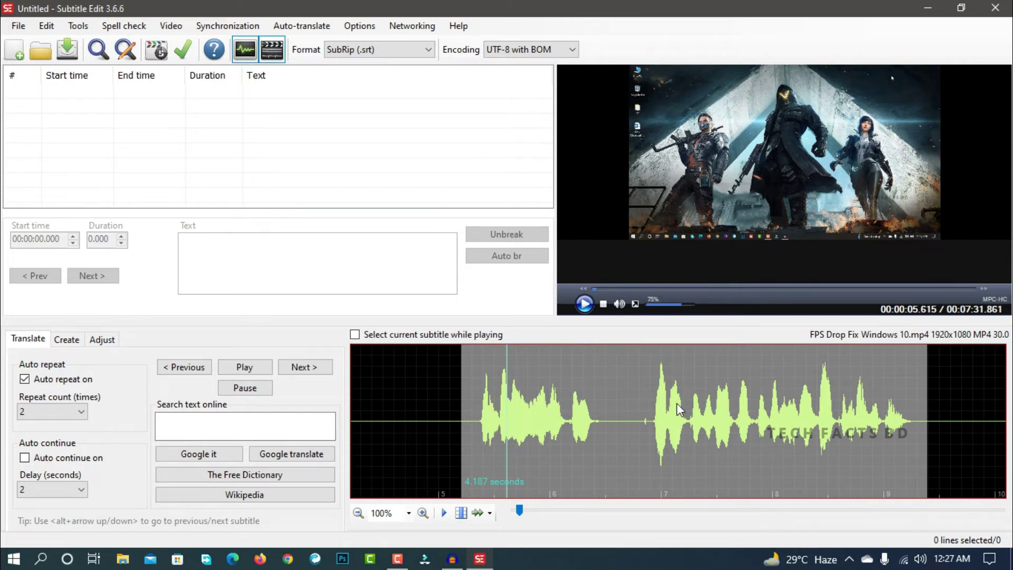
{"action": "right_click", "coordinate": [633, 387]}
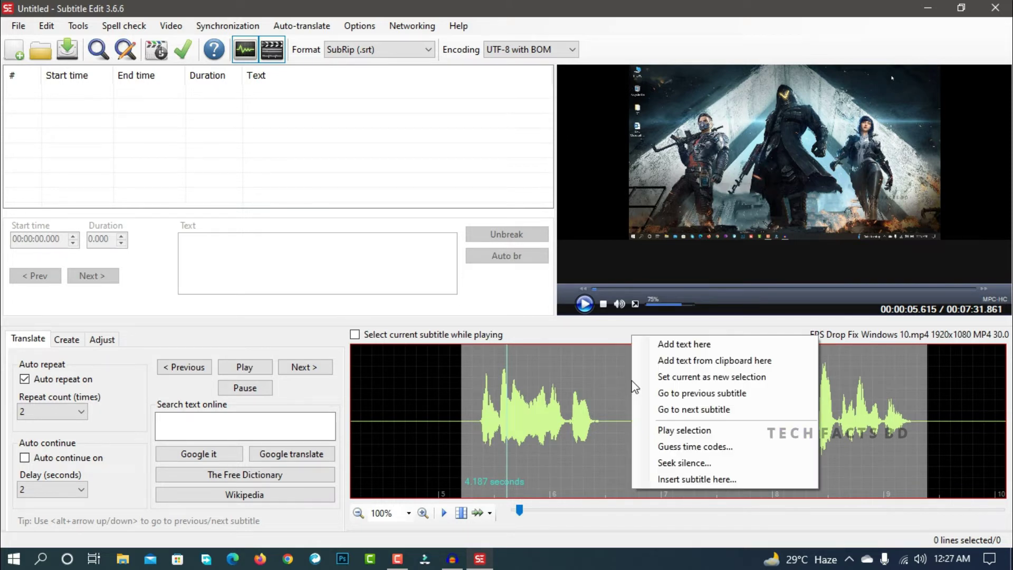
{"action": "left_click", "coordinate": [677, 346]}
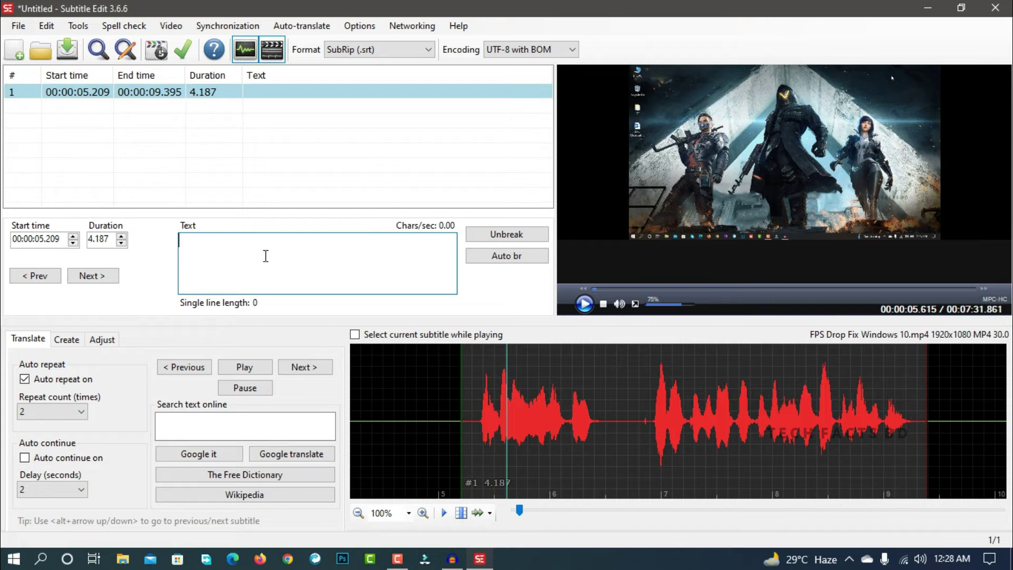
Step: Enter "welcome" as the text of the first subtitle line
{"action": "type", "text": "we"}
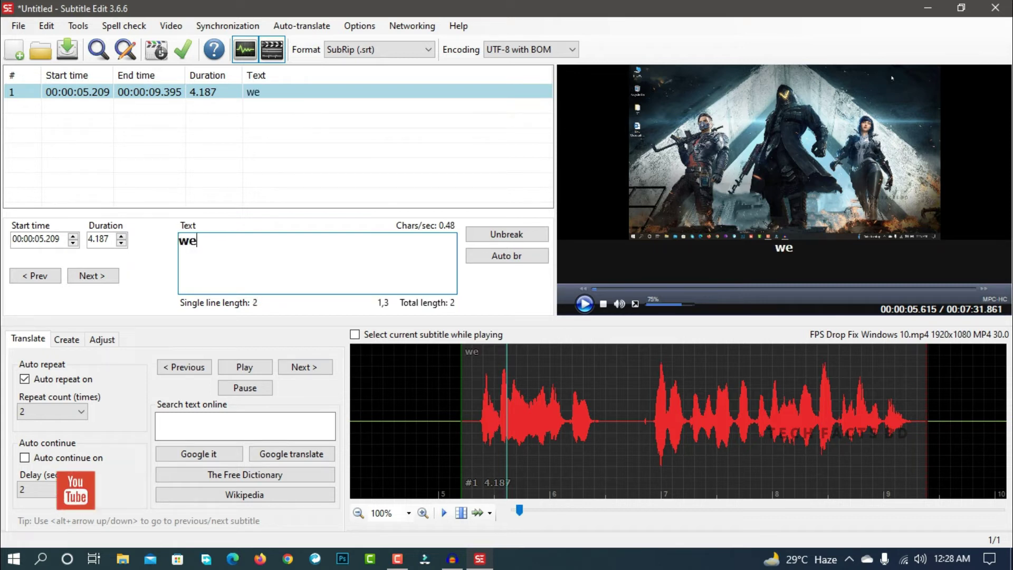
{"action": "type", "text": "lc"}
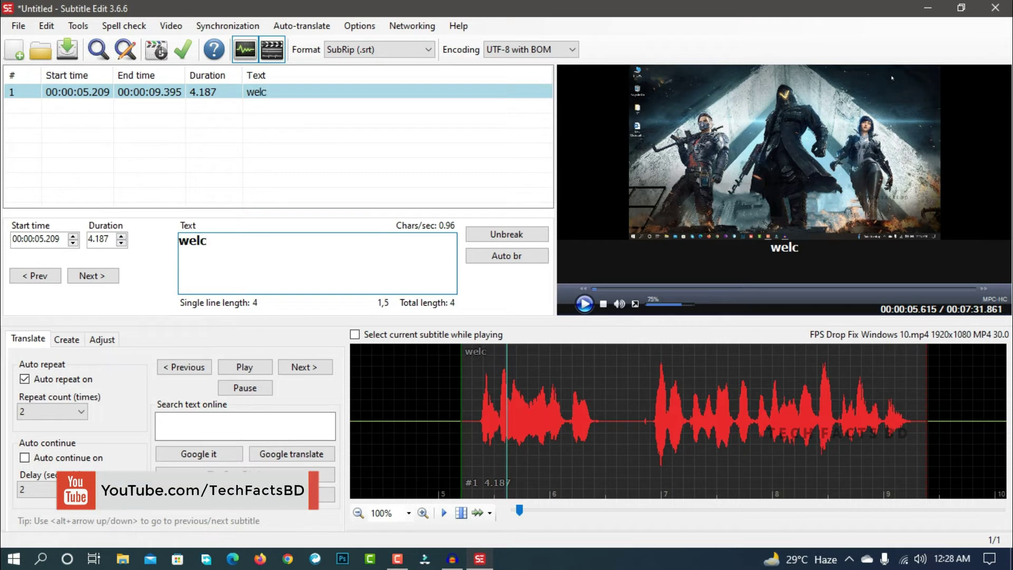
{"action": "type", "text": "ome"}
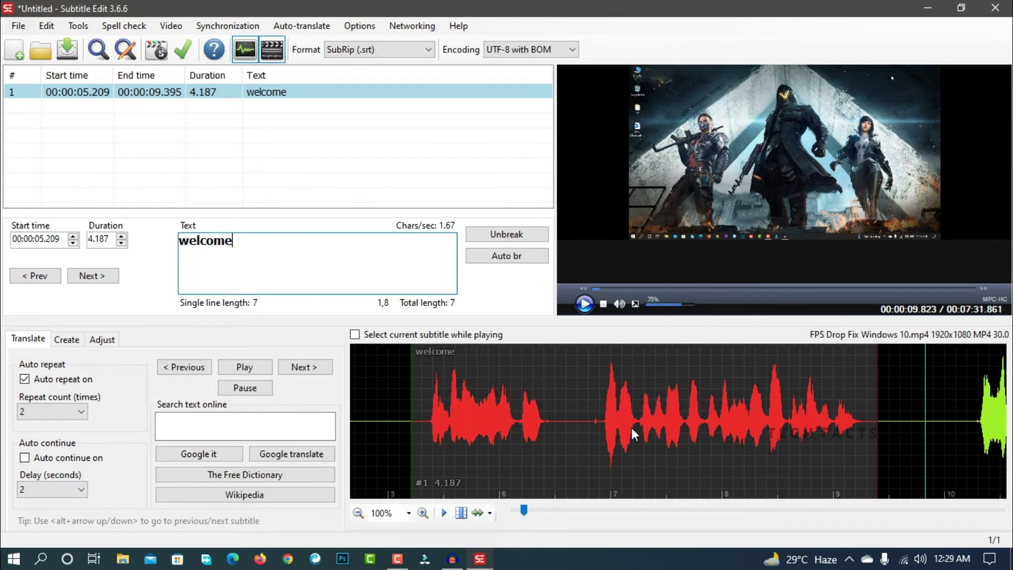
Step: Add a second subtitle line about 8.9 seconds long over the following speech, starting at about 10.2 seconds
{"action": "scroll", "coordinate": [813, 410], "scroll_direction": "down", "scroll_amount": 10}
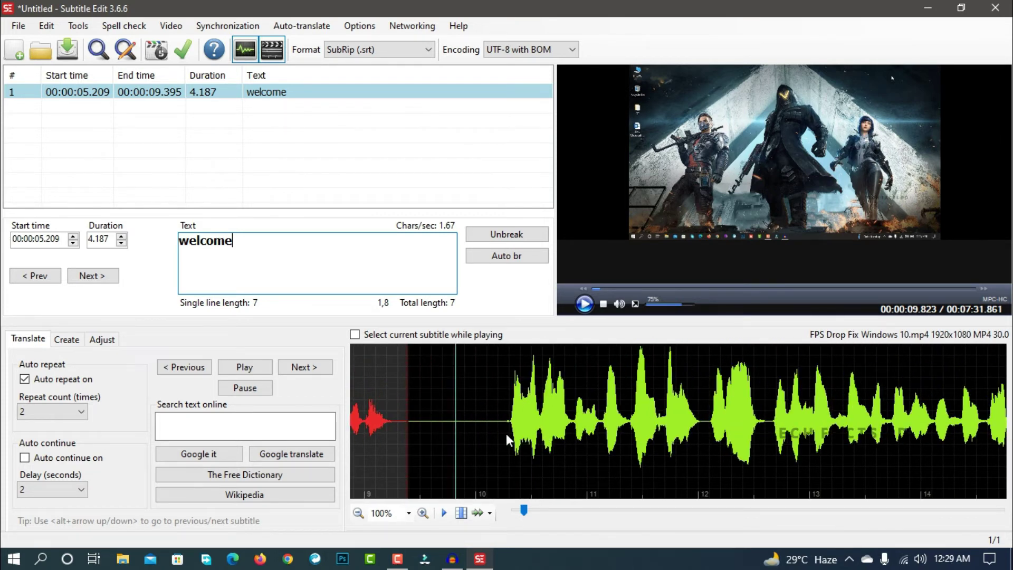
{"action": "left_click_drag", "start_coordinate": [505, 433], "coordinate": [1003, 450]}
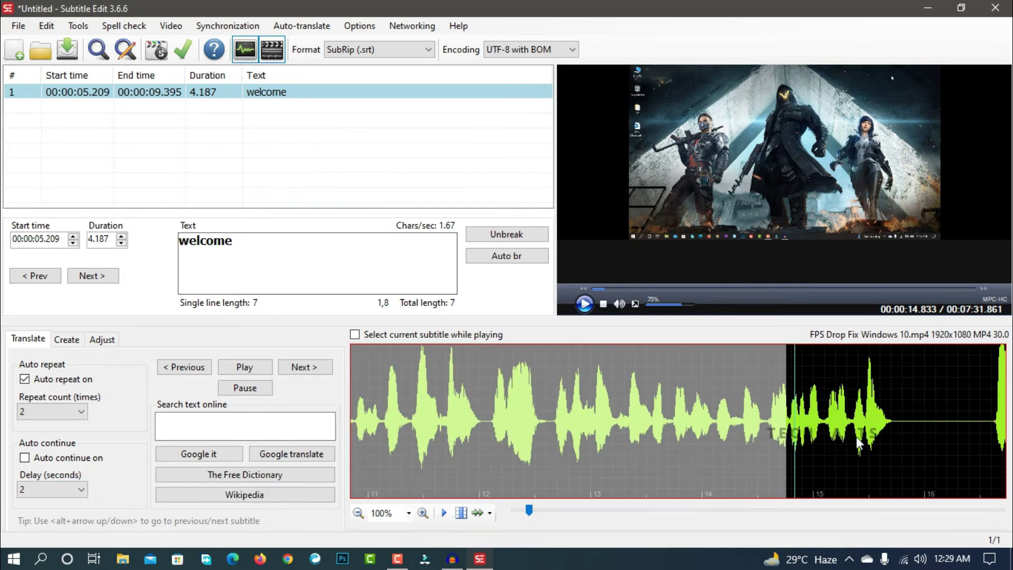
{"action": "left_click_drag", "start_coordinate": [904, 436], "coordinate": [264, 453]}
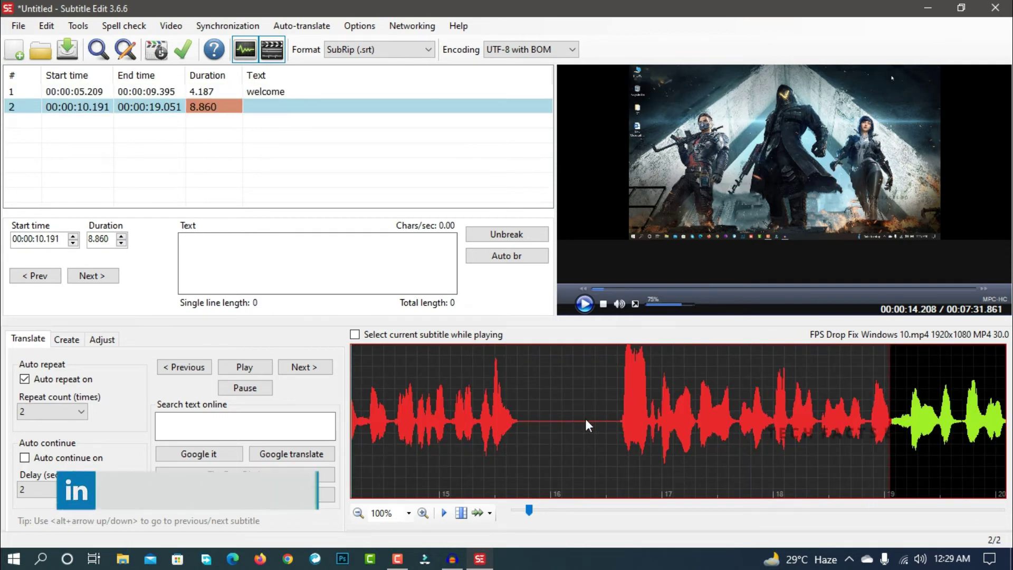
{"action": "scroll", "coordinate": [629, 416], "scroll_direction": "up", "scroll_amount": 3}
{"action": "scroll", "coordinate": [628, 416], "scroll_direction": "up", "scroll_amount": 2}
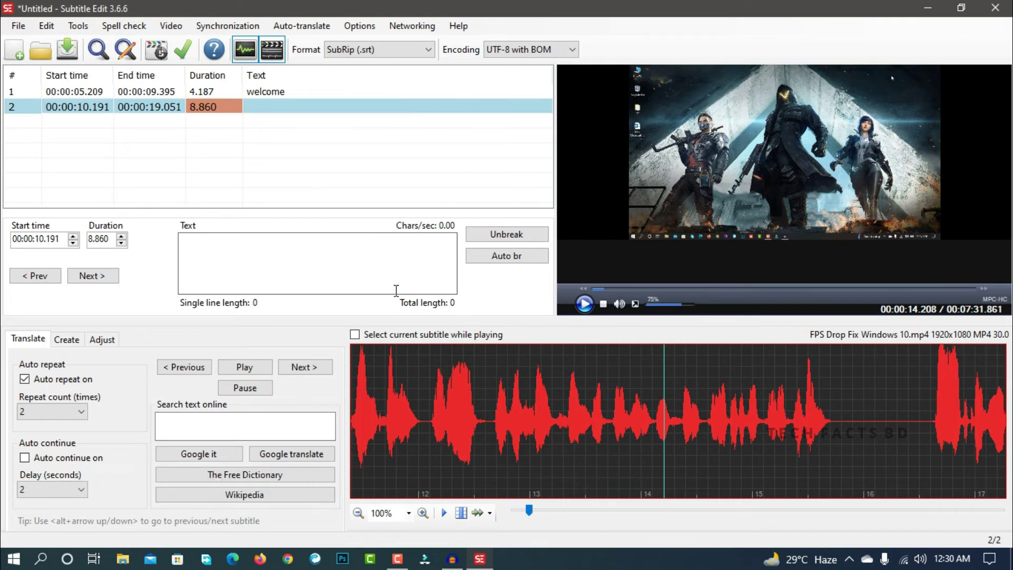
Step: Fill the second subtitle's text with a 44-character run of the letter f and clear it again
{"action": "left_click", "coordinate": [213, 257]}
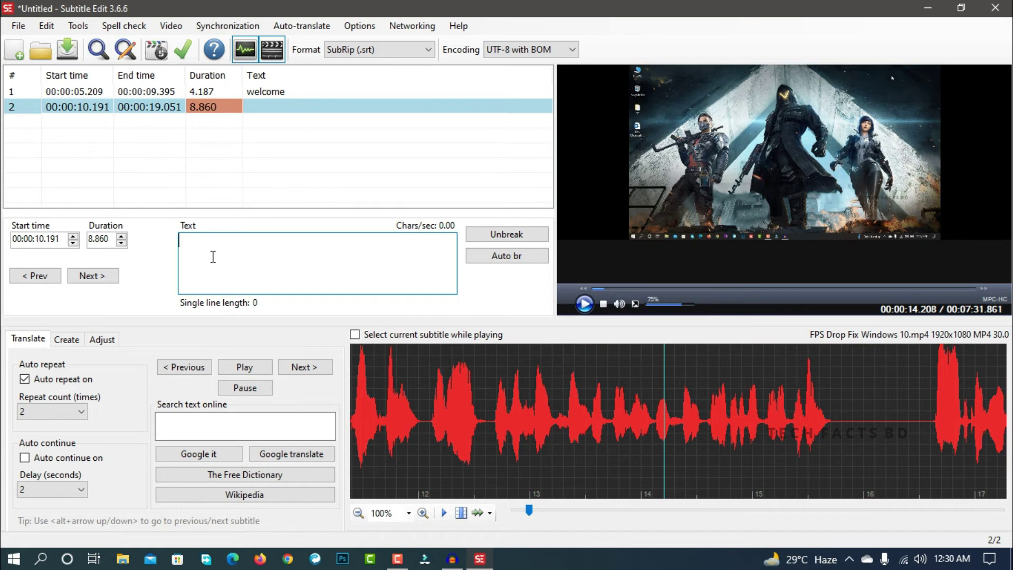
{"action": "type", "text": "ffffffffffffffffffff"}
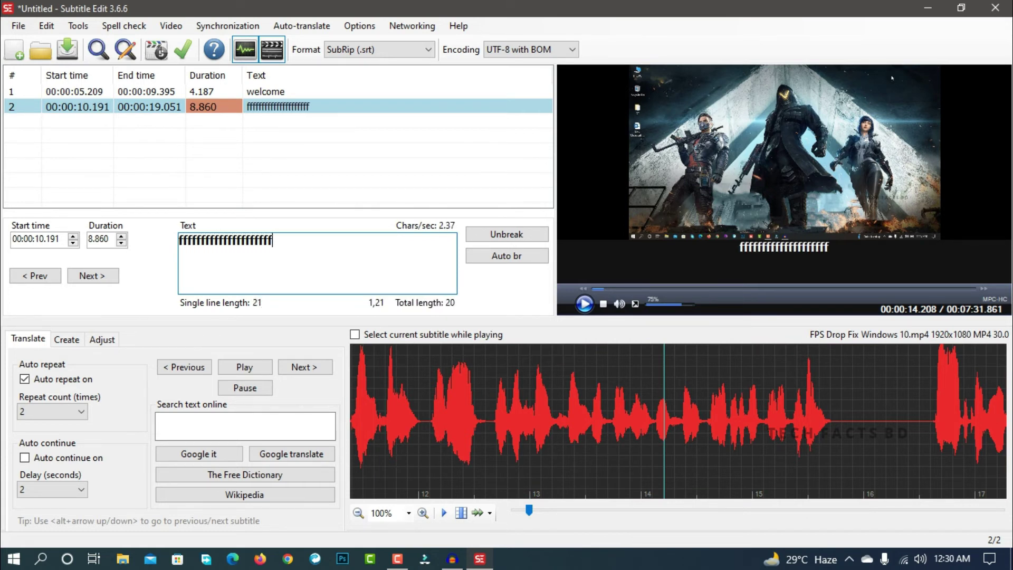
{"action": "type", "text": "ffffffffffffffffffffffff"}
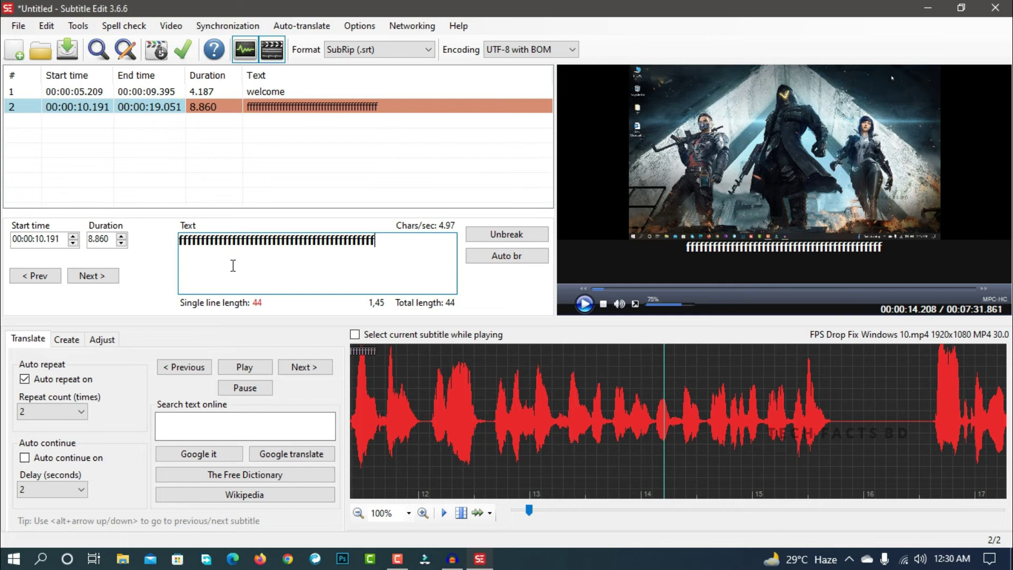
{"action": "key", "text": "ctrl+a"}
{"action": "key", "text": "BackSpace"}
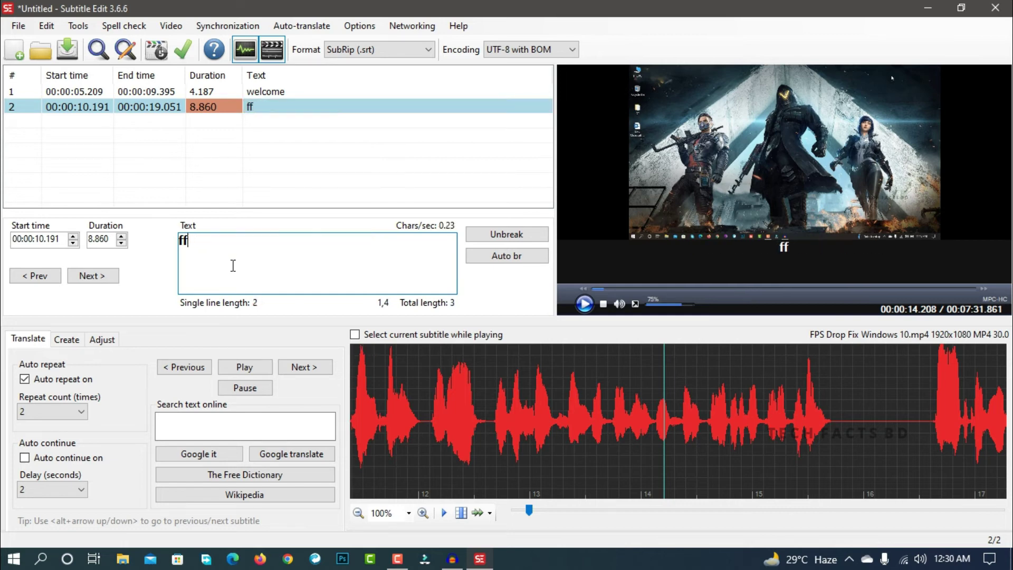
Step: Shorten the second subtitle line in the waveform to end at about 15.1 seconds
{"action": "scroll", "coordinate": [721, 418], "scroll_direction": "down", "scroll_amount": 5}
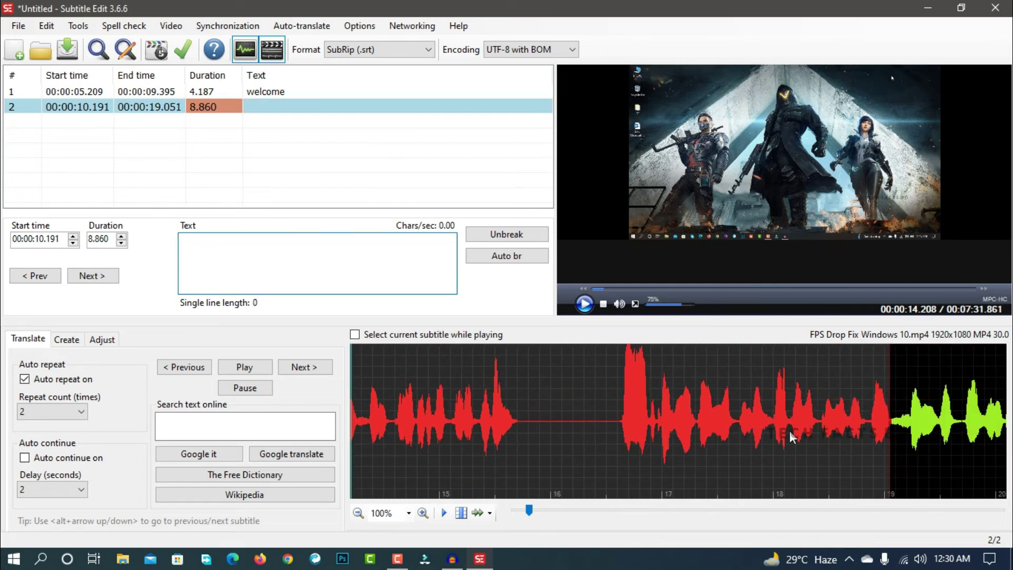
{"action": "left_click_drag", "start_coordinate": [890, 413], "coordinate": [451, 412]}
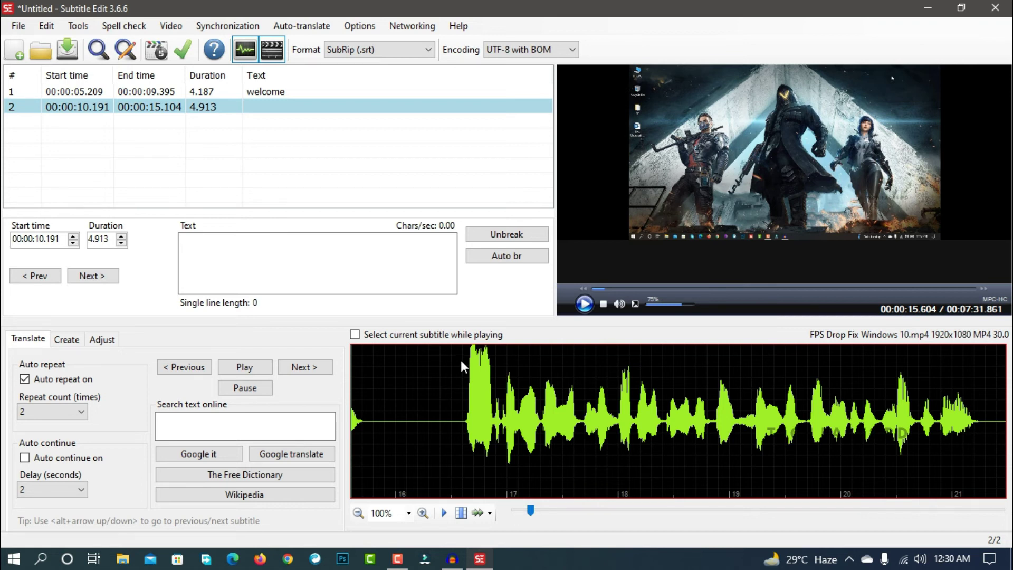
Step: Choose SubRip (.srt) as the subtitle format
{"action": "left_click", "coordinate": [376, 51]}
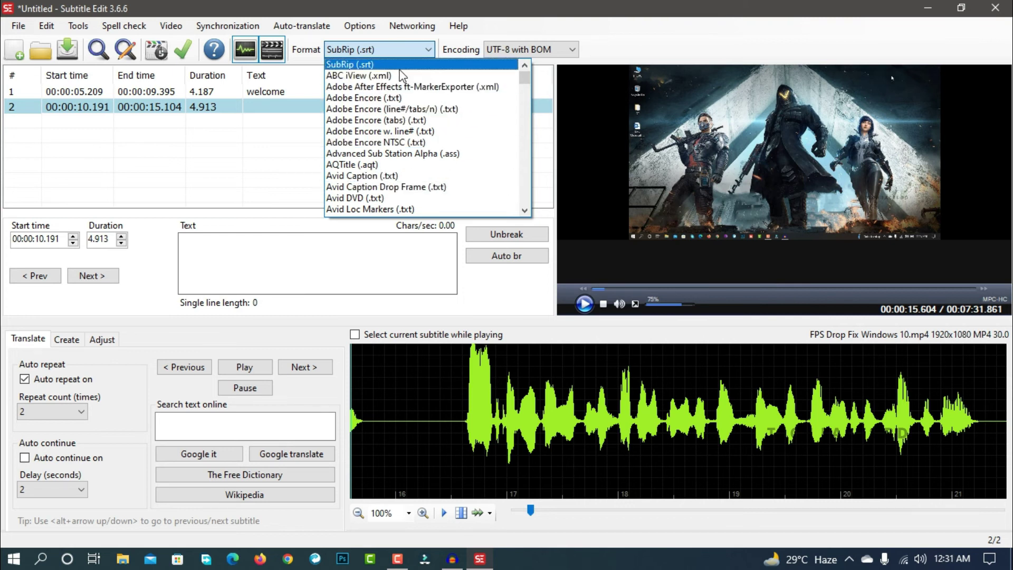
{"action": "left_click", "coordinate": [361, 65]}
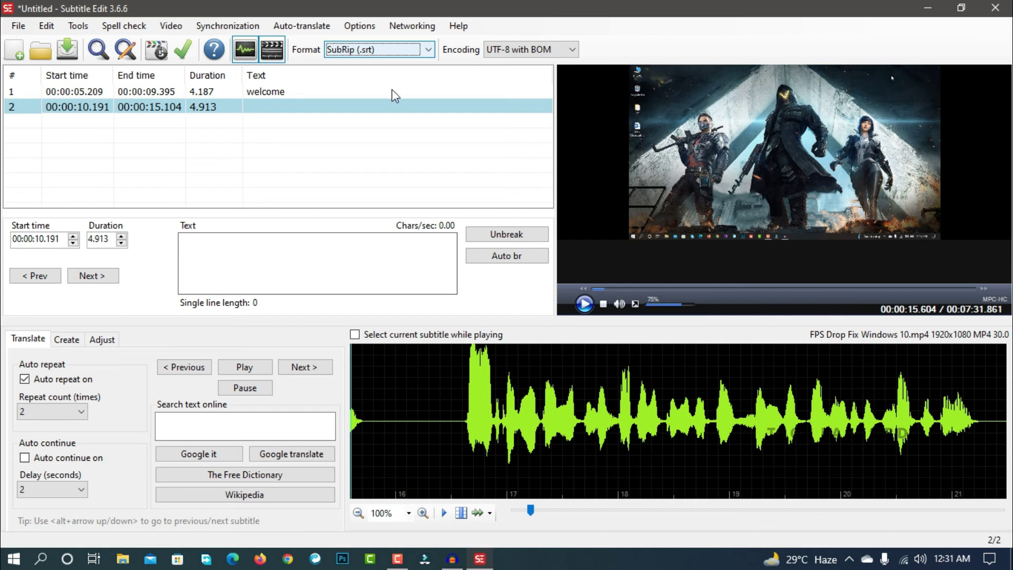
{"action": "left_click", "coordinate": [26, 30]}
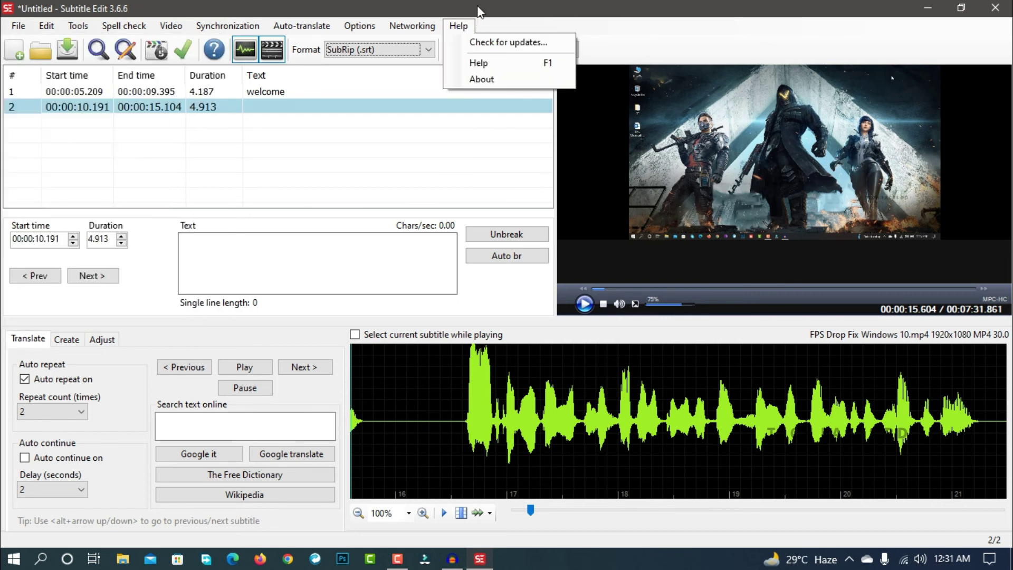
Step: Save the subtitle file to the Desktop as FPS Drop Fix Windows 10.srt in SubRip format
{"action": "left_click", "coordinate": [510, 6]}
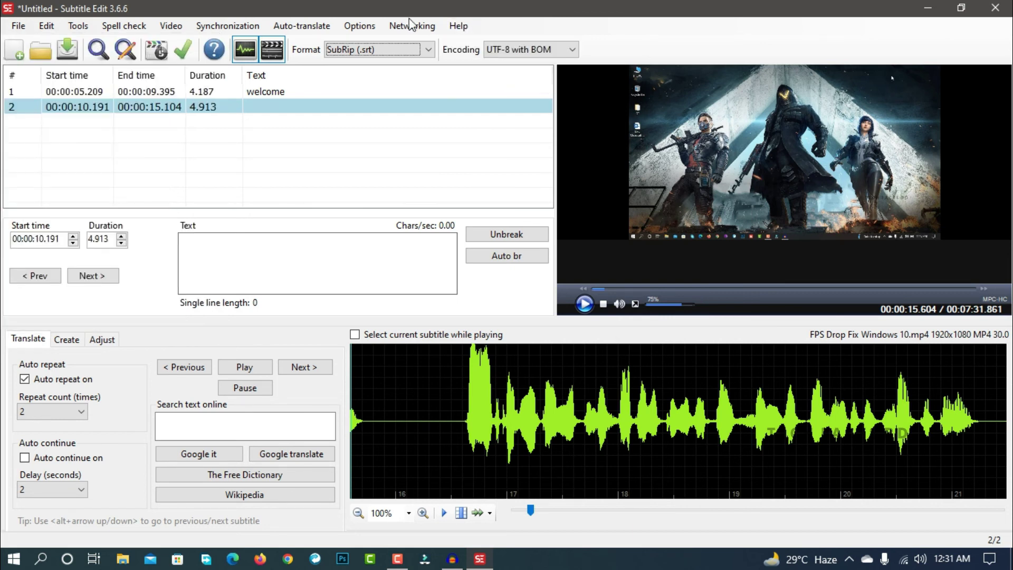
{"action": "left_click", "coordinate": [69, 55]}
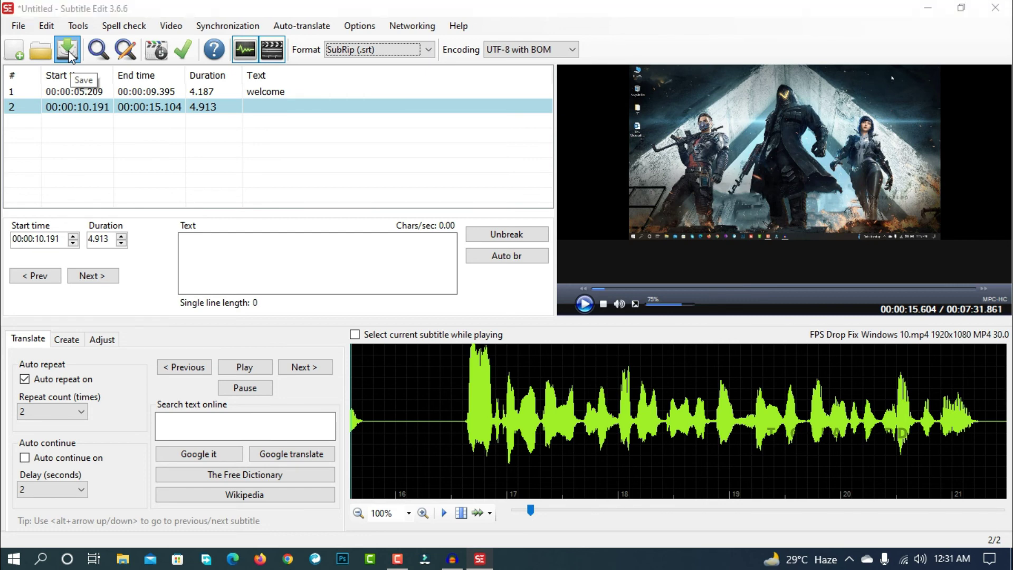
{"action": "left_click", "coordinate": [62, 144]}
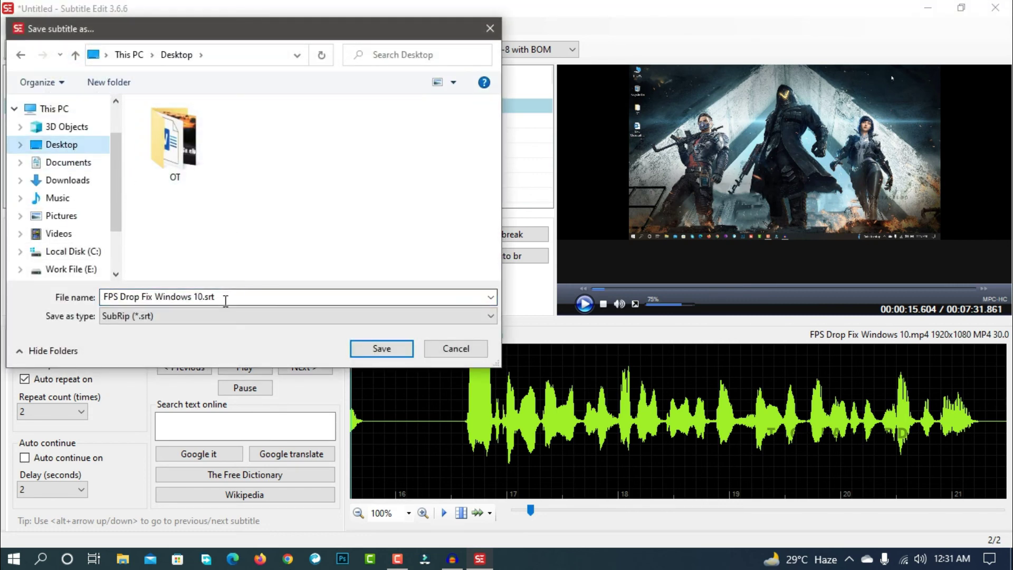
{"action": "left_click", "coordinate": [250, 298]}
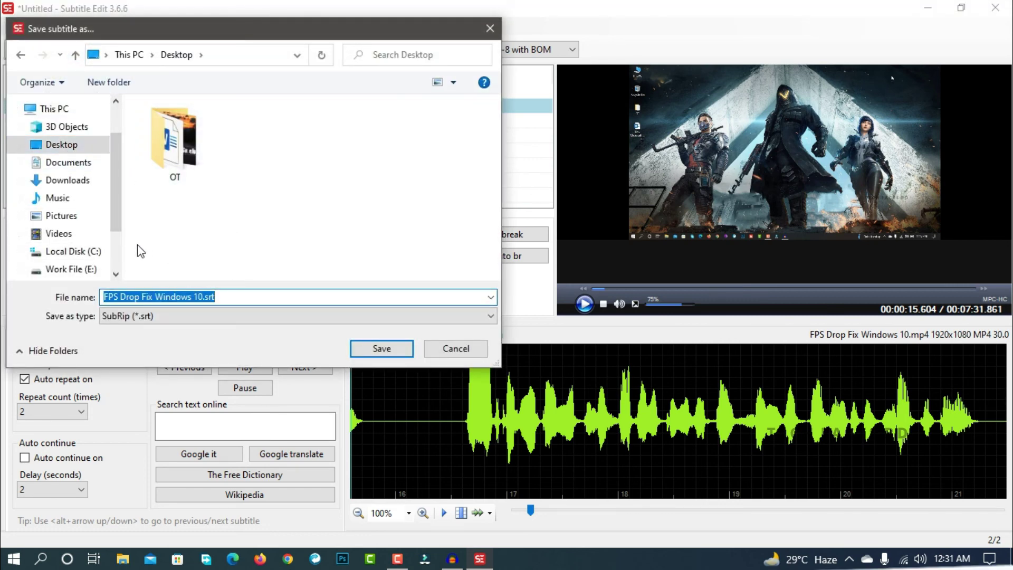
{"action": "left_click", "coordinate": [369, 348]}
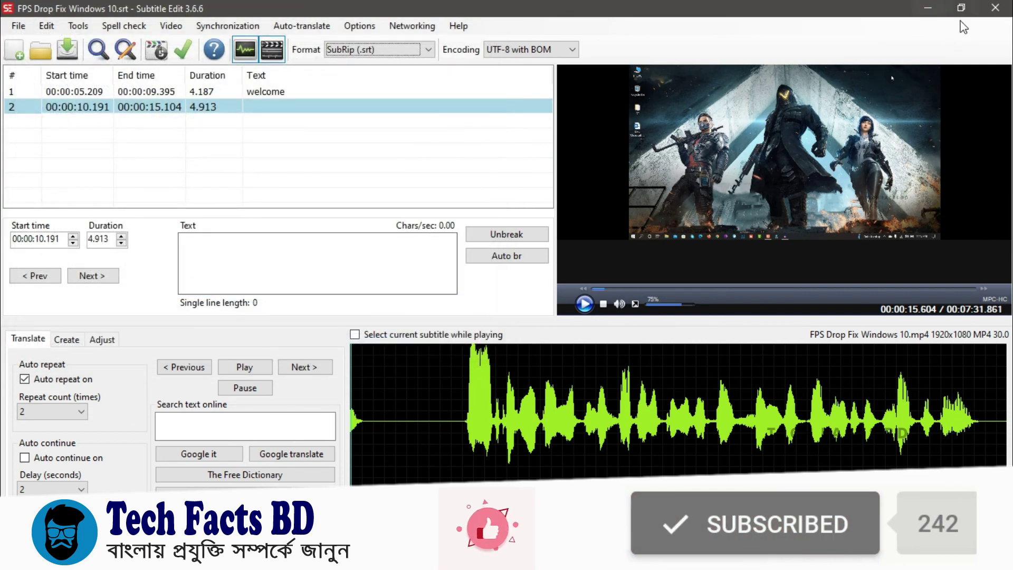
Step: Close Subtitle Edit and refresh the Windows desktop
{"action": "left_click", "coordinate": [995, 8]}
{"action": "right_click", "coordinate": [349, 157]}
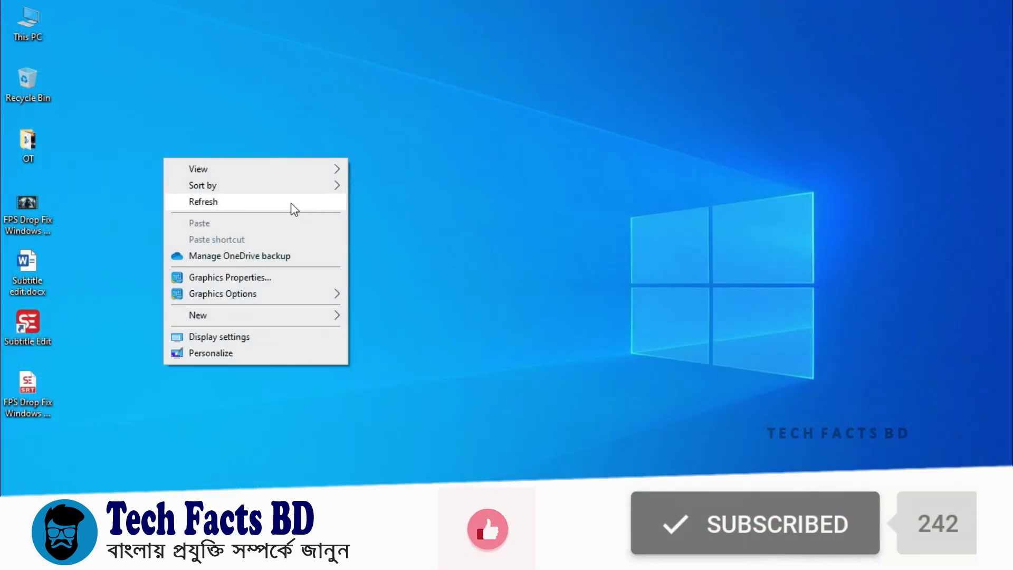
{"action": "left_click", "coordinate": [290, 204]}
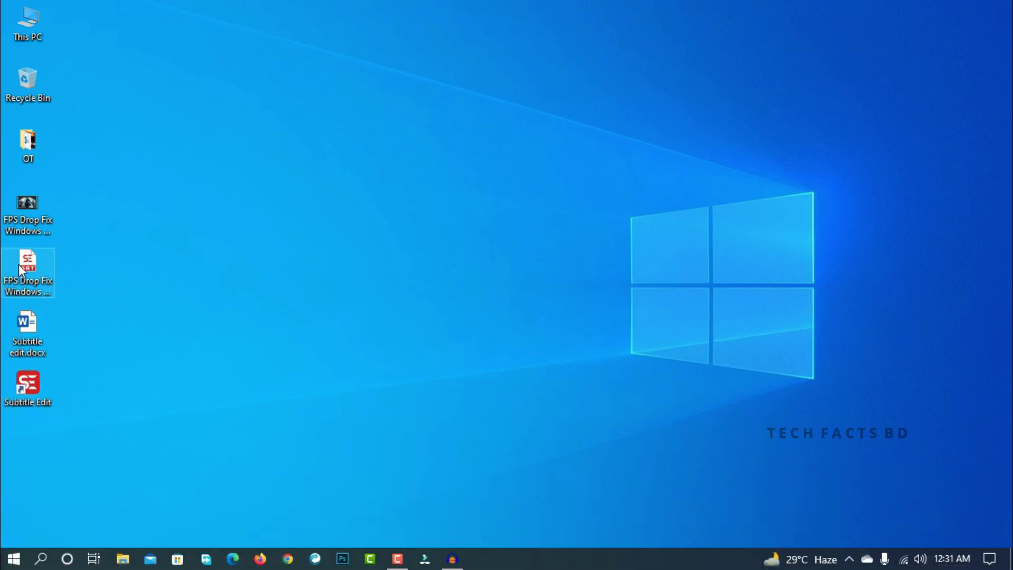